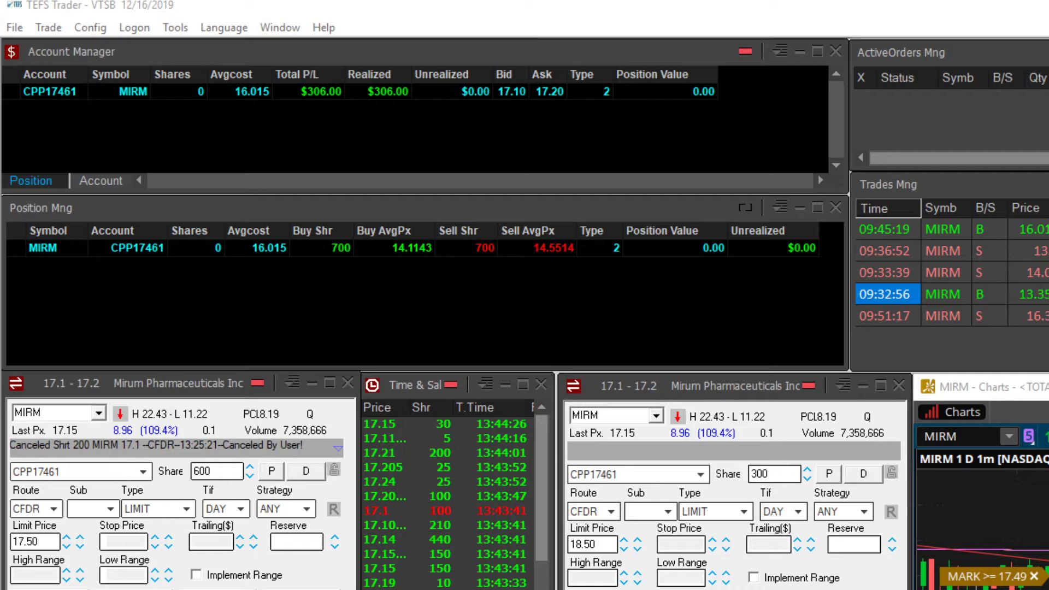
Switch the account panel to the summary, then back to the positions view.
left_click(101, 182)
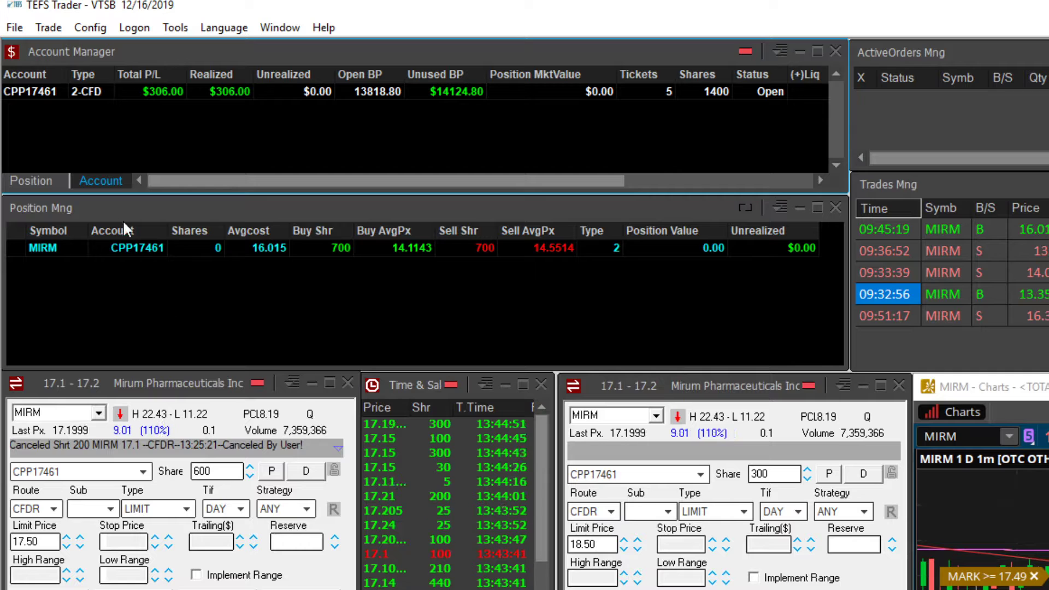
left_click(32, 182)
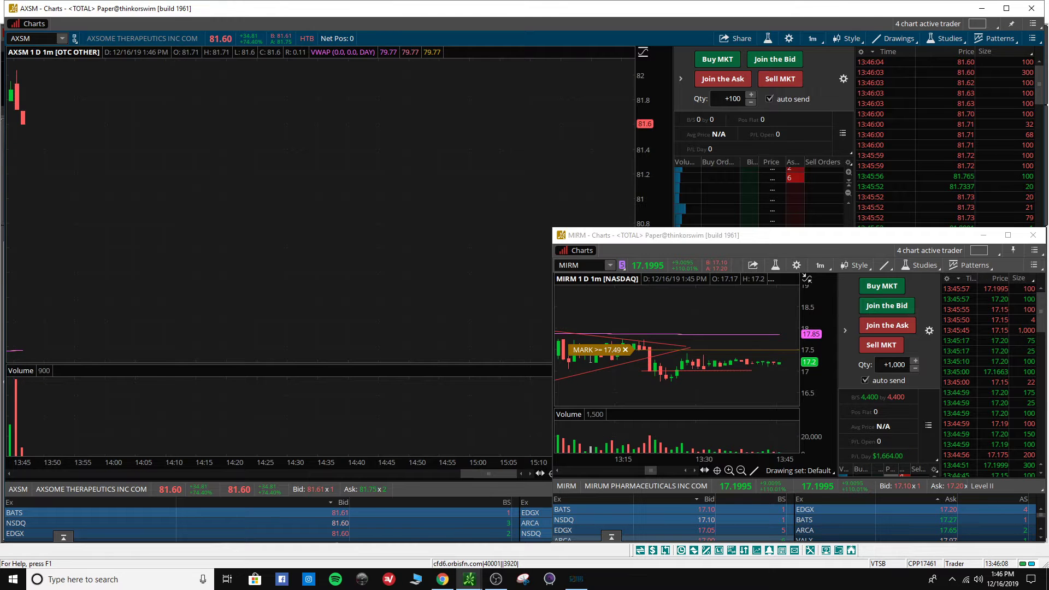
Load MIRM from the Personal watchlist into the main chart and minimize the second chart window.
left_click(62, 39)
left_click(323, 60)
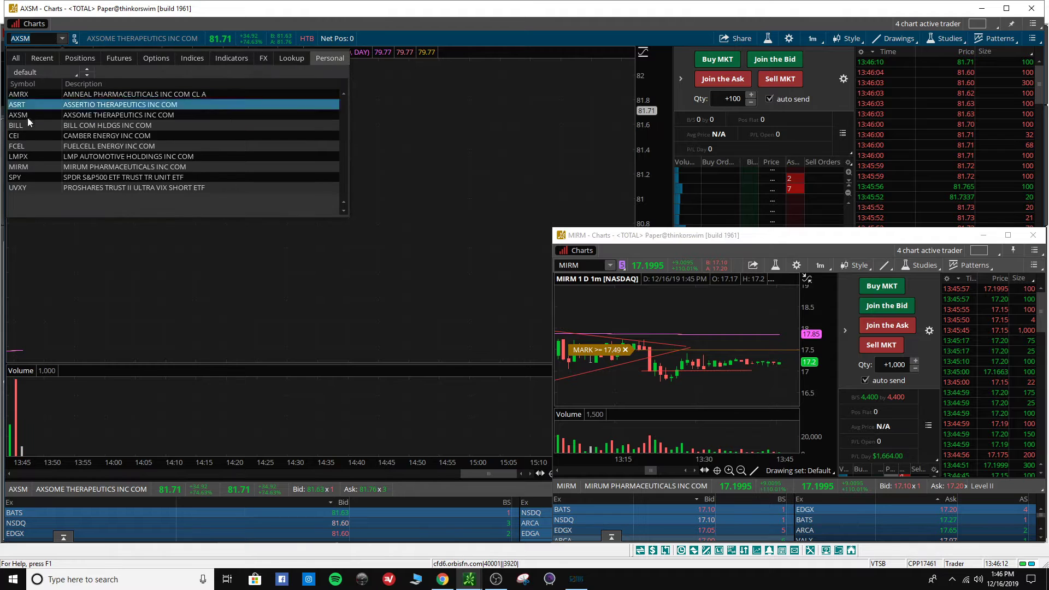
left_click(27, 167)
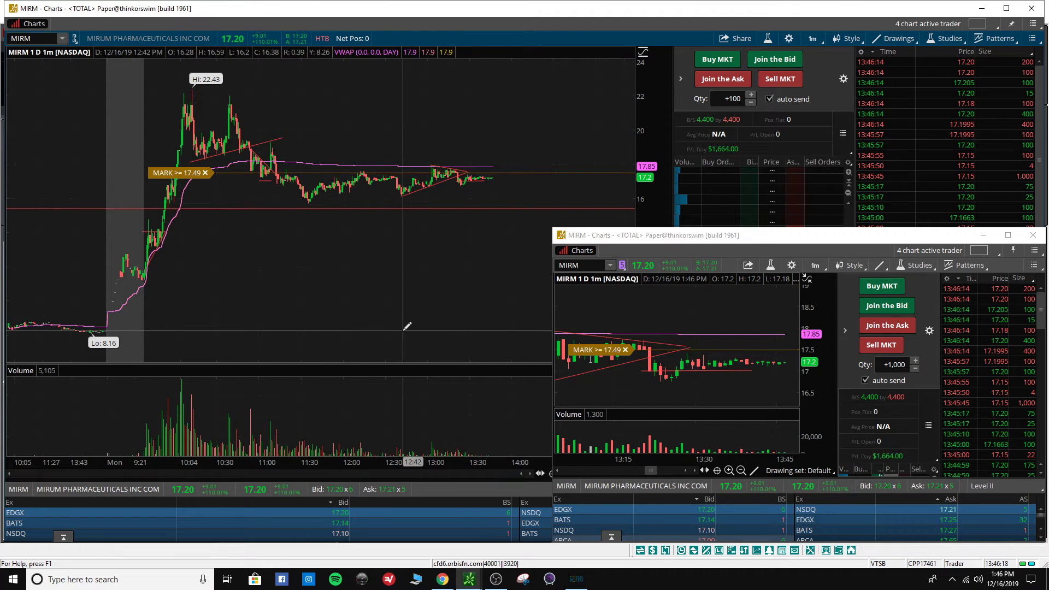
left_click(983, 235)
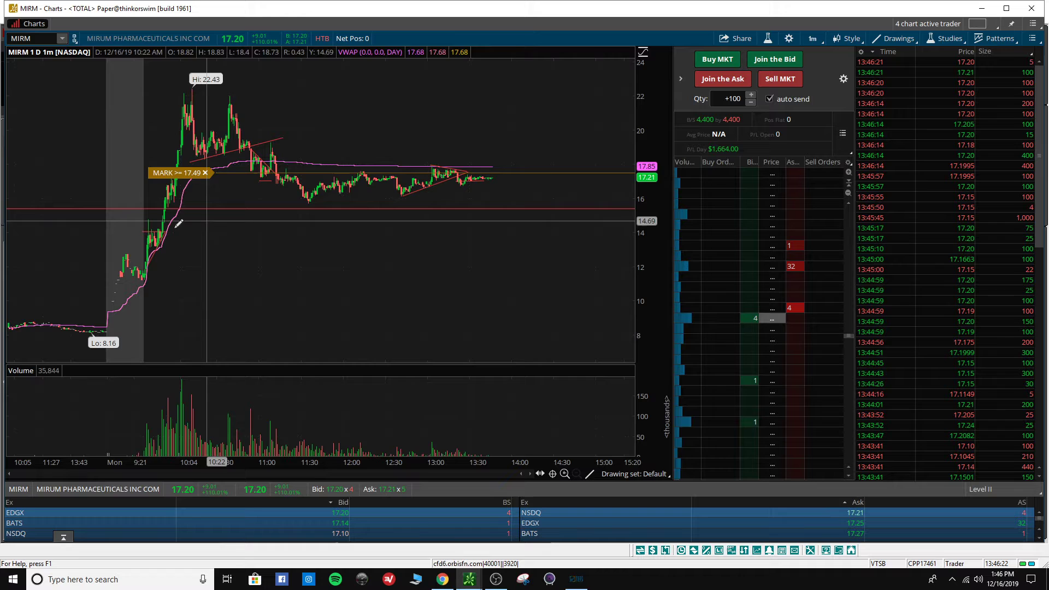
Switch the MIRM chart to the 1 Y : 1D time frame.
scroll(178, 223, "up", 5)
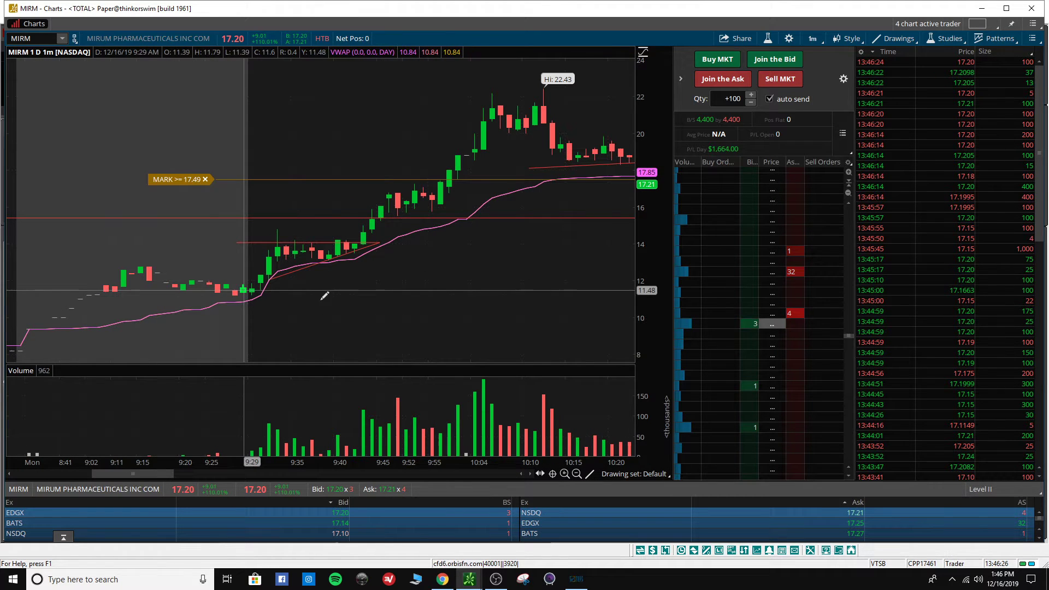
left_click(814, 38)
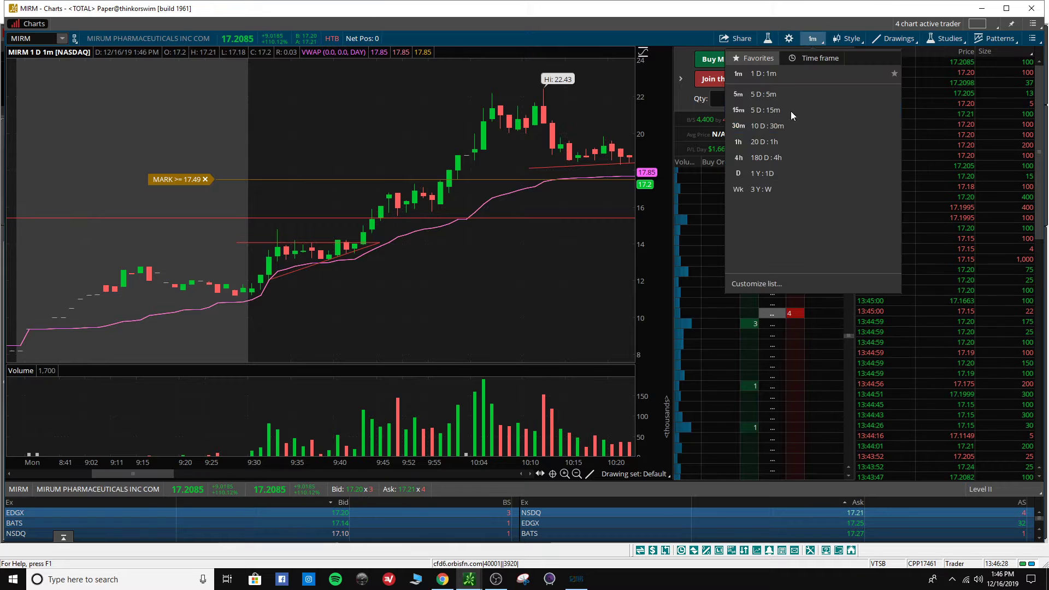
left_click(766, 175)
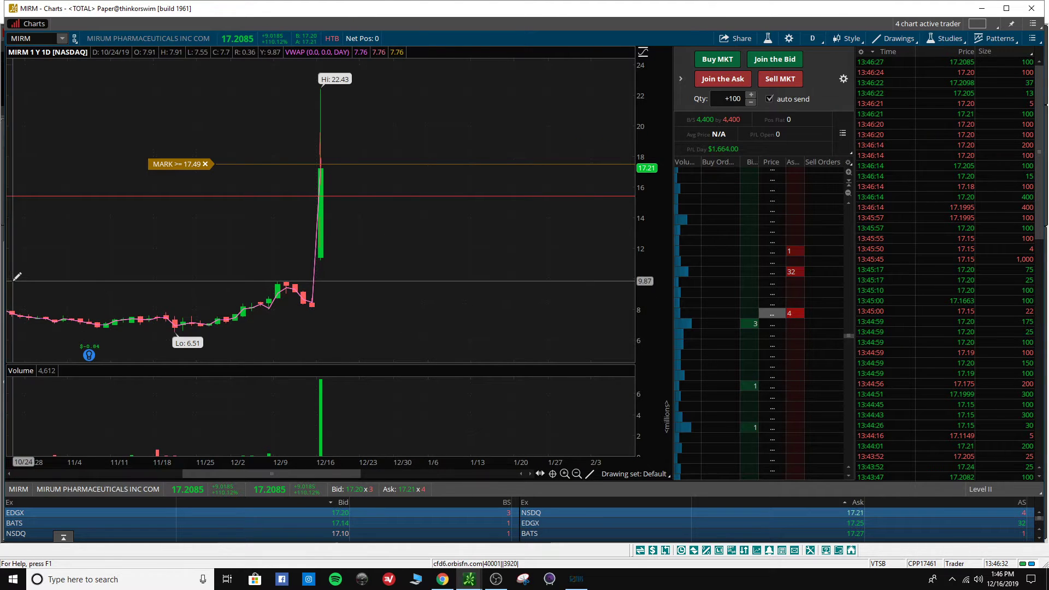
scroll(88, 239, "down", 4)
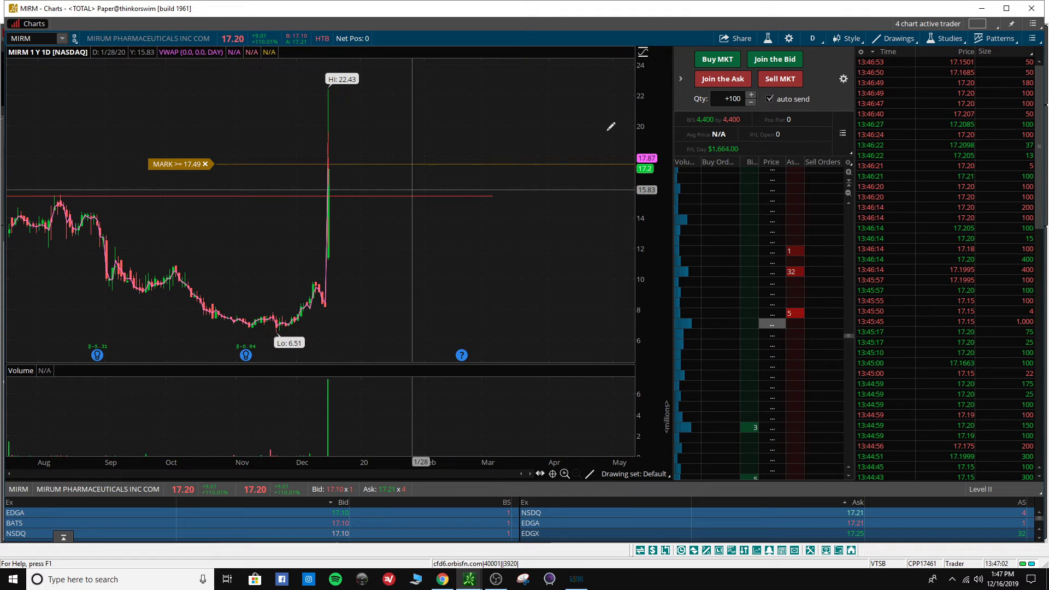
Set MIRM back to 1 D : 1m bars and pan to the morning run-up to 22.43.
left_click(812, 43)
left_click(780, 94)
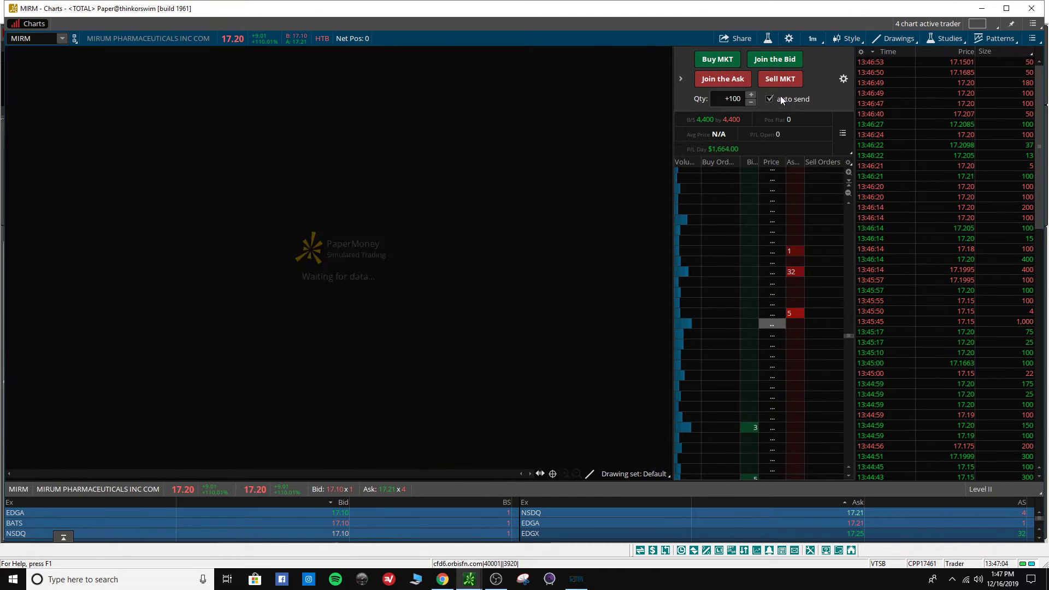
left_click_drag(206, 229, 125, 235)
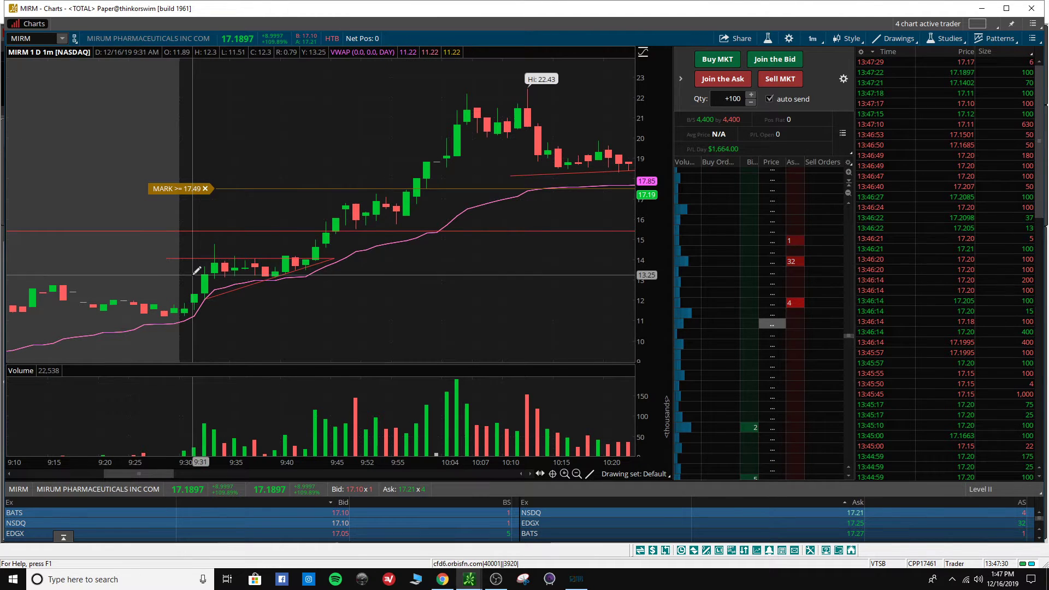
left_click(577, 580)
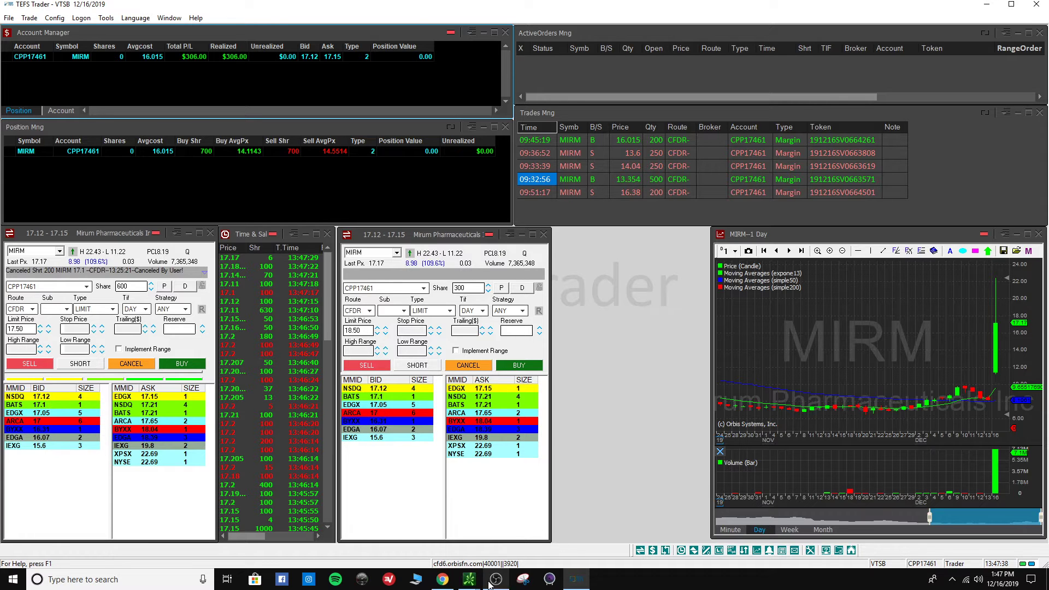
mouse_move(478, 583)
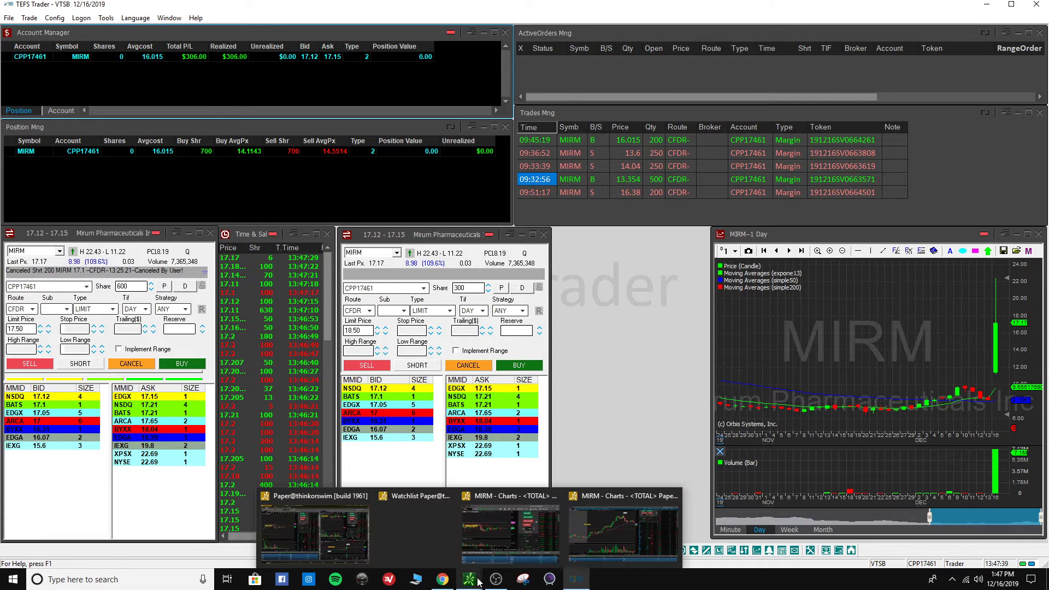
left_click(605, 532)
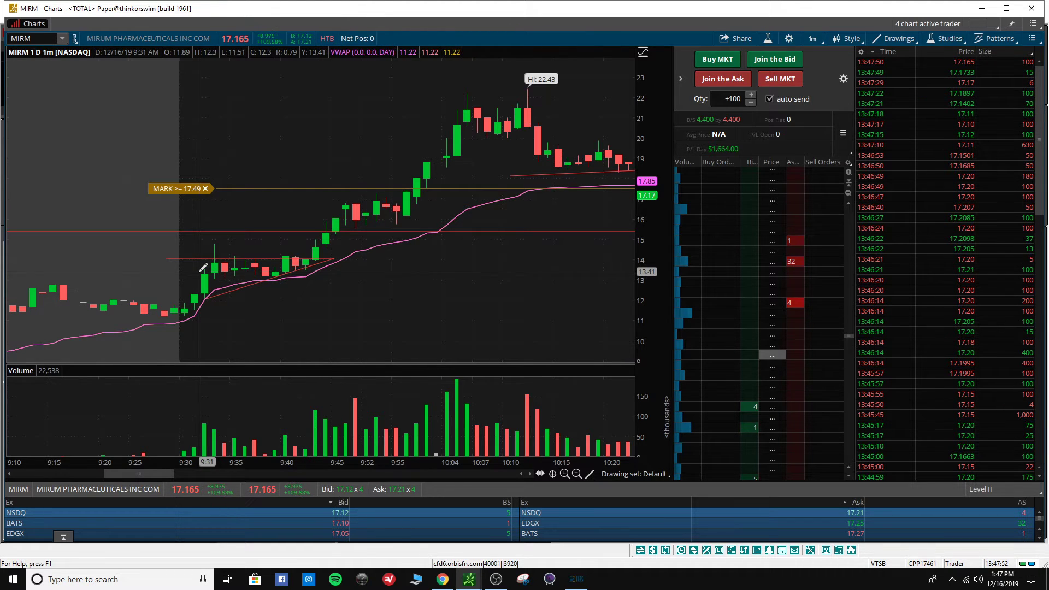
Draw a horizontal line across MIRM's 10:04–10:15 highs near 22, then bring TEFS Trader forward.
left_click(199, 271)
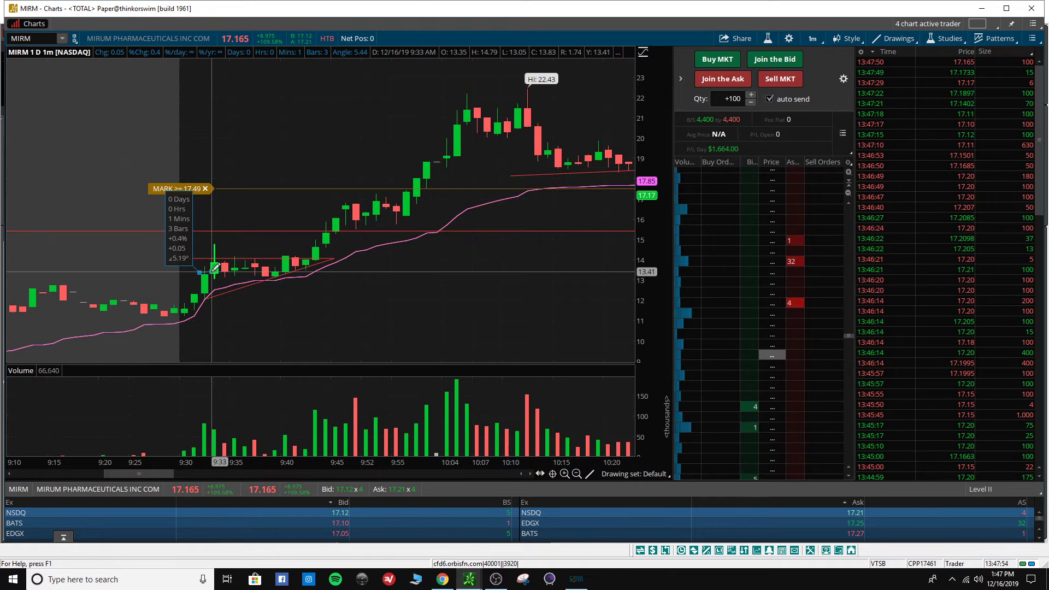
left_click(215, 268)
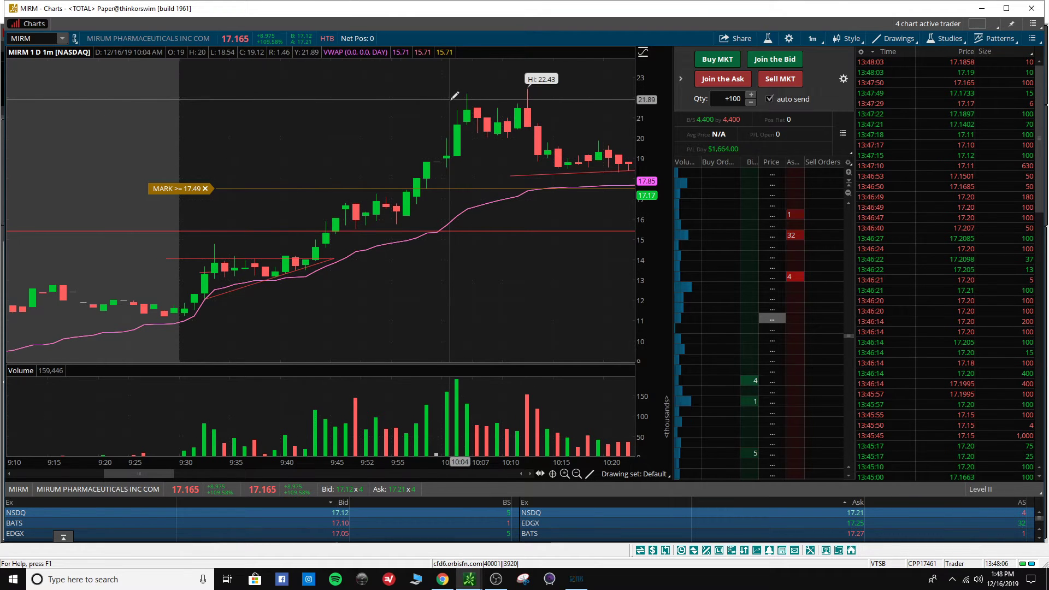
left_click_drag(452, 97, 557, 96)
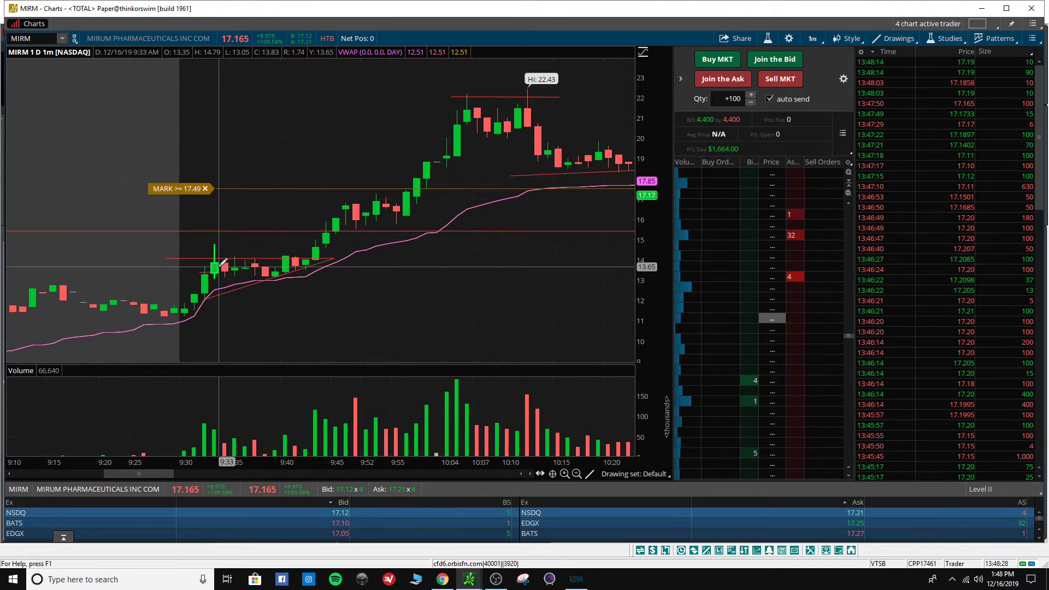
left_click(577, 579)
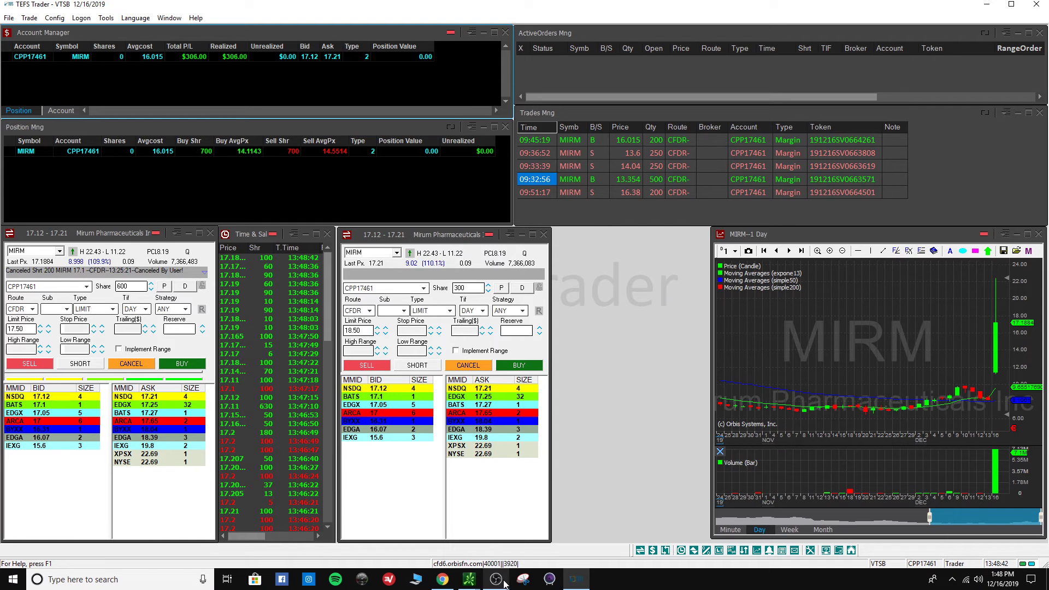
Bring the MIRM chart back in front of TEFS Trader and scroll to the recent consolidation near 17.34.
mouse_move(475, 583)
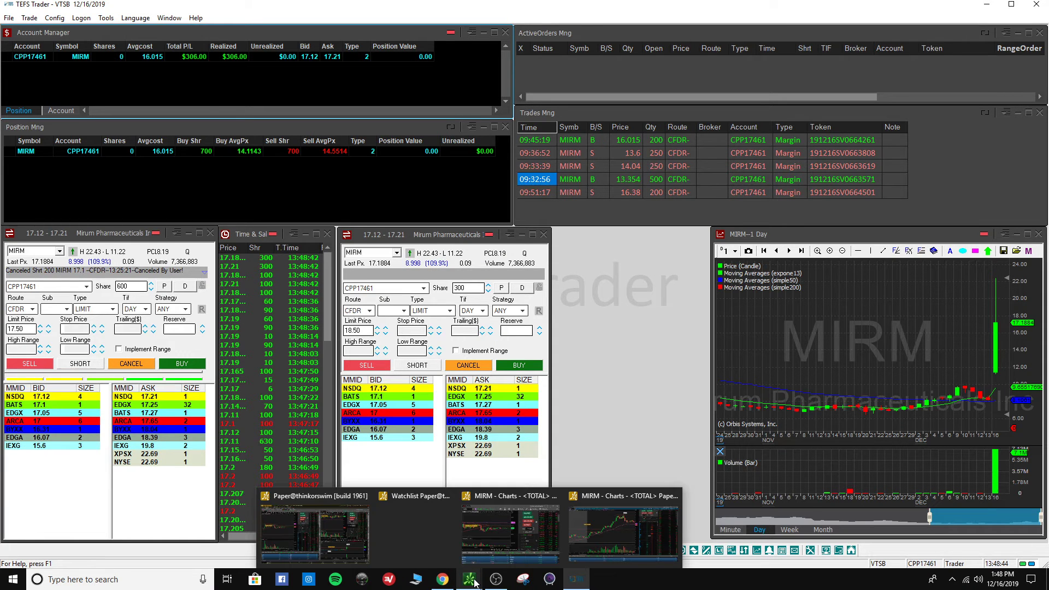
left_click(623, 530)
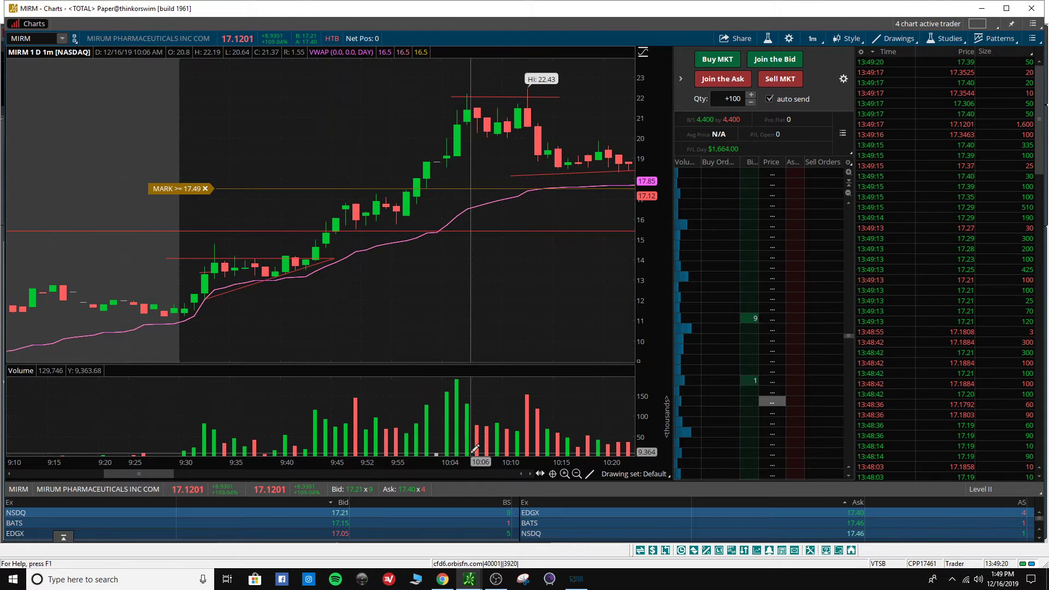
key("alt+Tab")
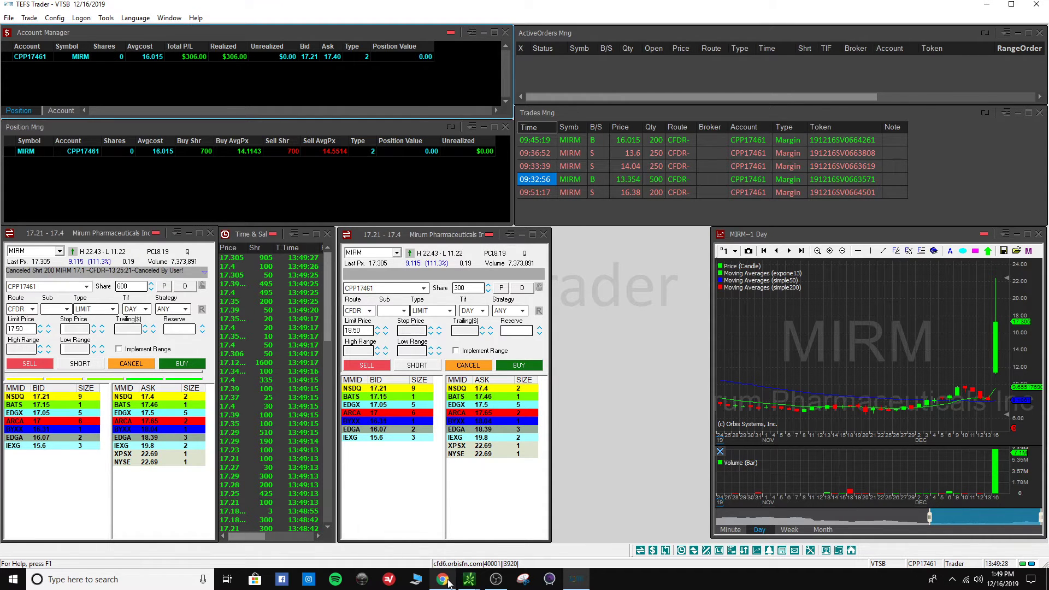
mouse_move(470, 580)
left_click(591, 533)
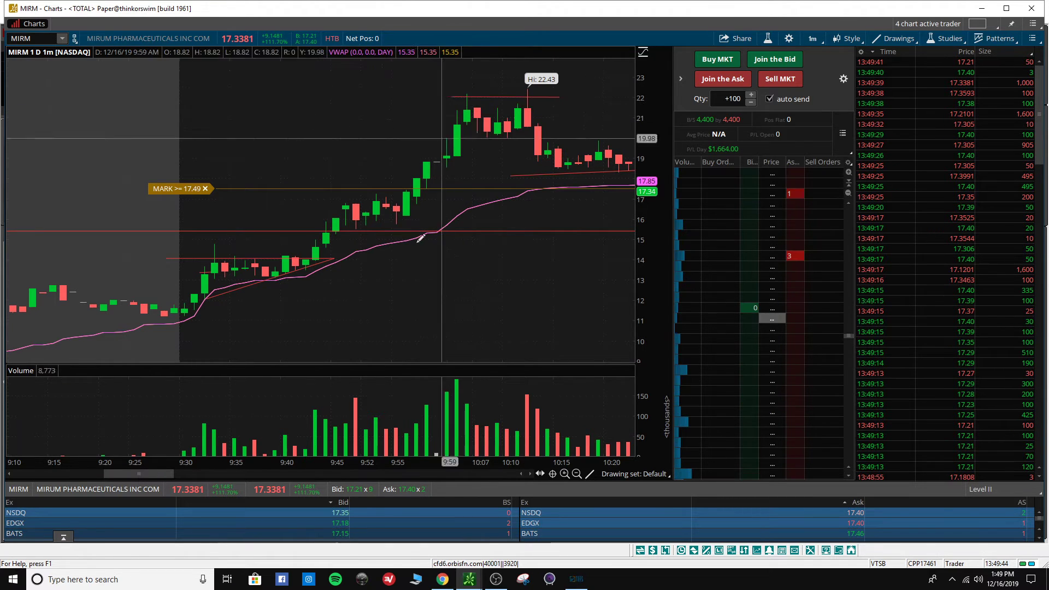
scroll(375, 317, "down", 3)
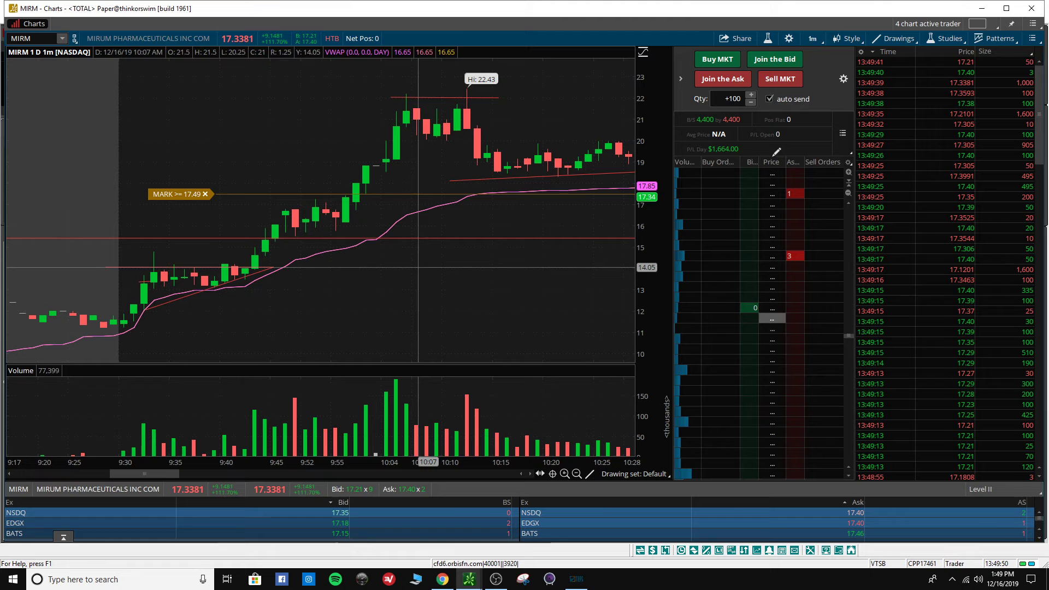
Minimize the chart and restore the smaller MIRM Charts window beside TEFS Trader.
left_click(984, 9)
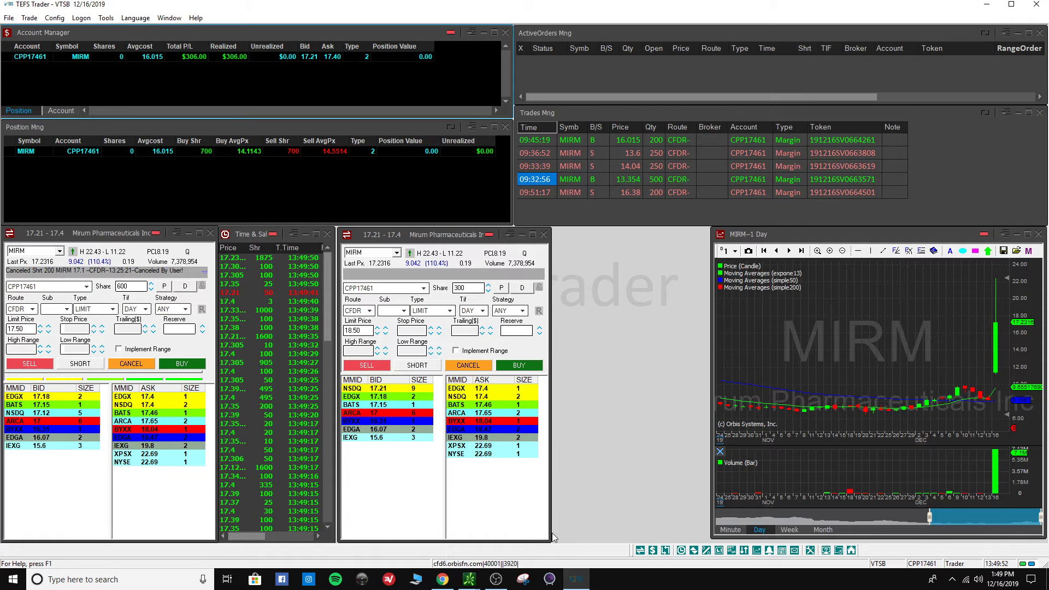
mouse_move(469, 579)
left_click(513, 534)
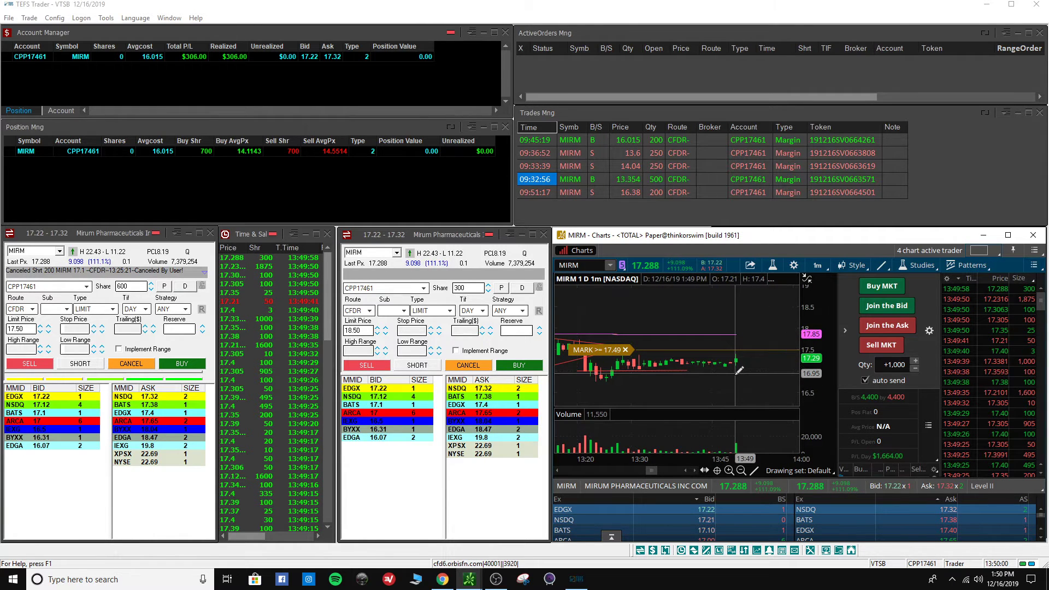
scroll(769, 393, "down", 3)
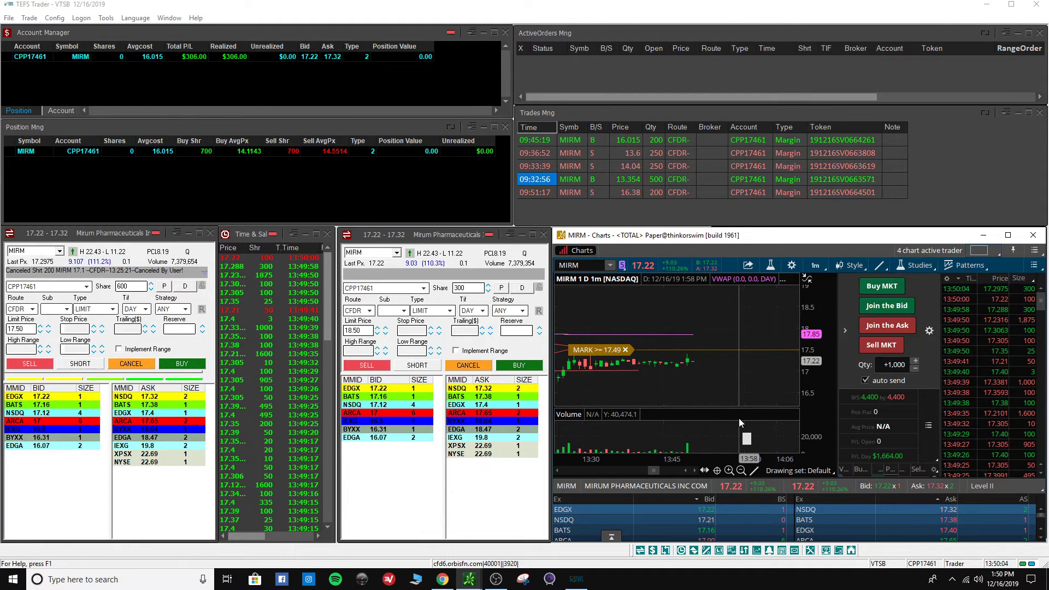
scroll(750, 388, "down", 5)
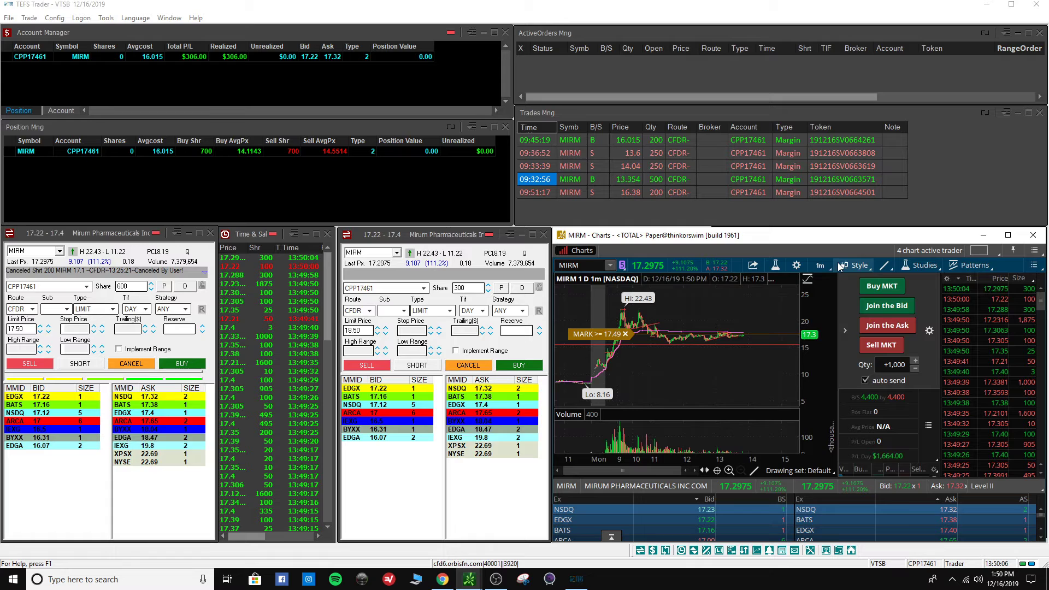
Switch the small MIRM chart to 5 D : 5m bars.
left_click(820, 265)
left_click(792, 313)
scroll(790, 323, "up", 5)
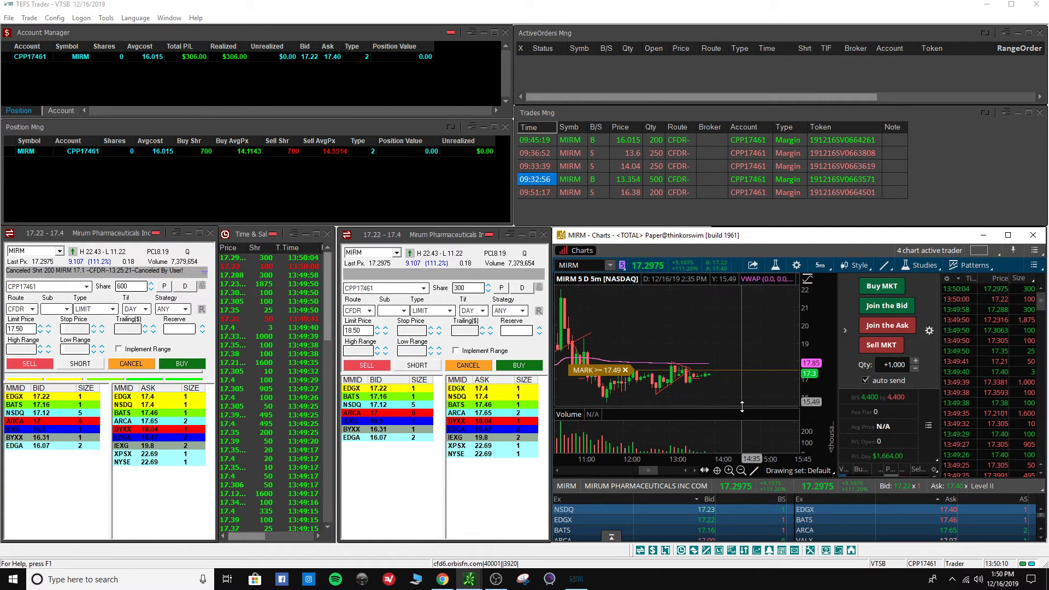
Remove two unwanted drawings and zoom out to the full five-day range, 8.16 low to 22.43.
right_click(681, 363)
left_click(752, 320)
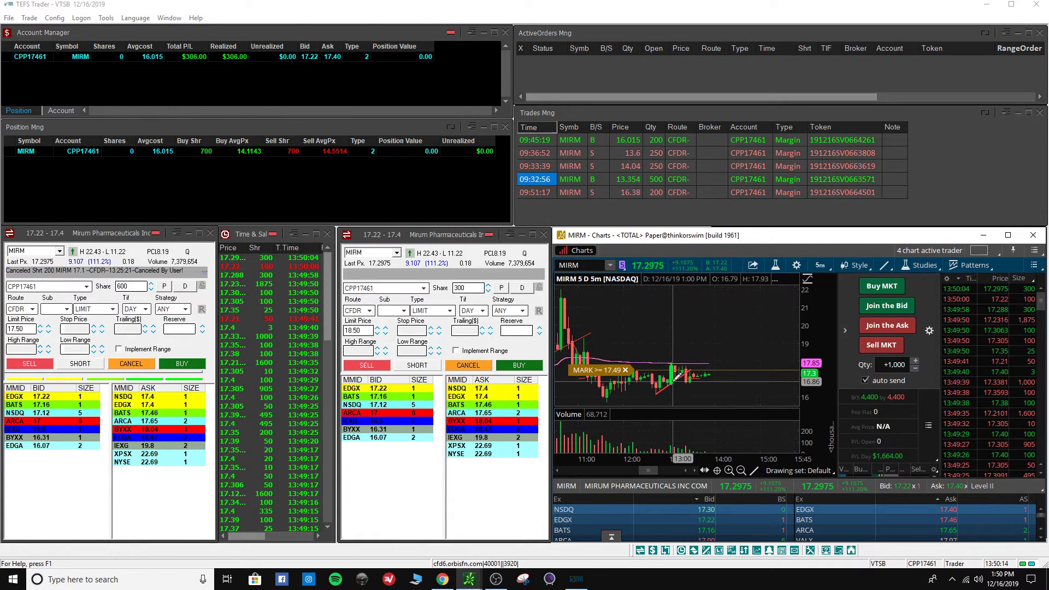
right_click(678, 384)
left_click(729, 353)
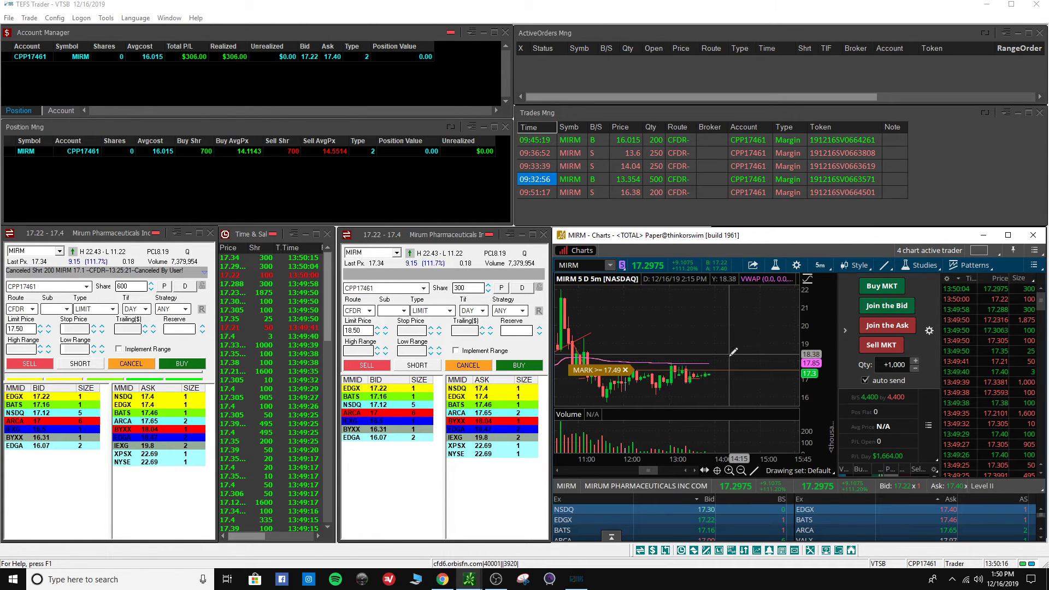
right_click(702, 376)
left_click(740, 373)
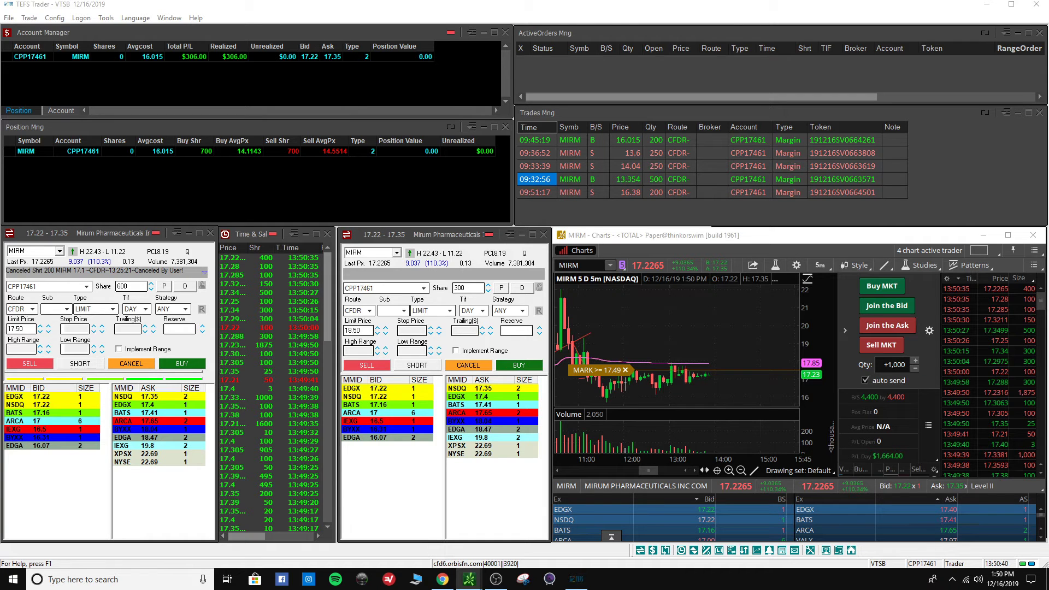
left_click(704, 365)
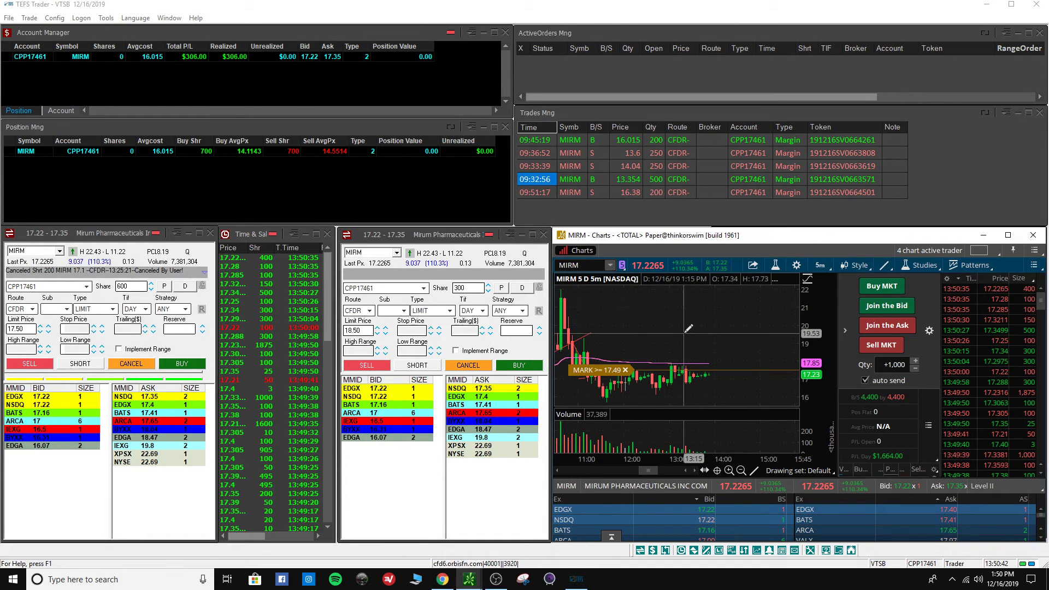
scroll(704, 365, "down", 5)
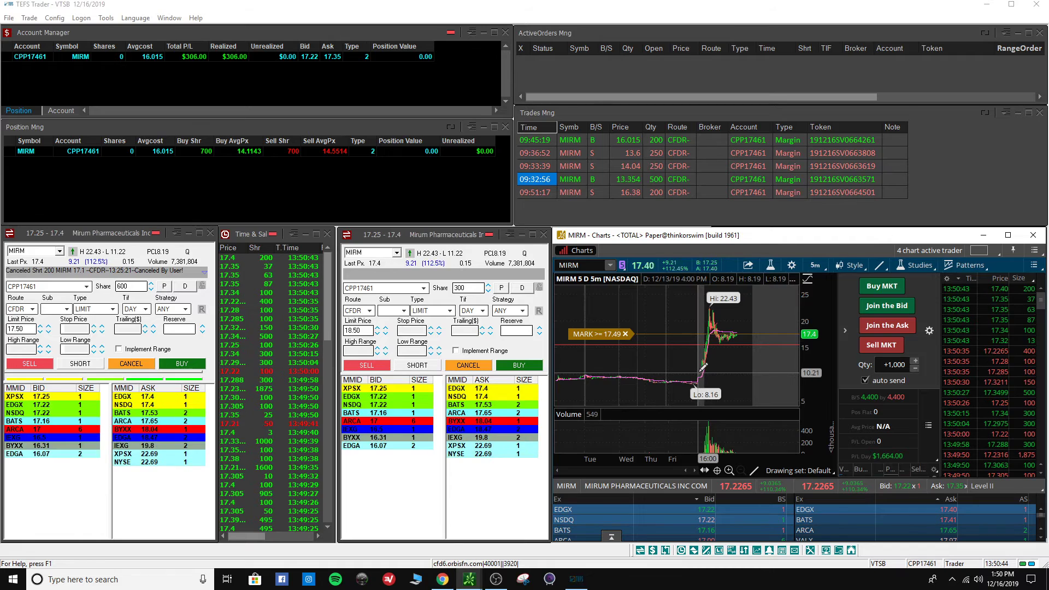
Bring the large MIRM 1-minute chart forward and zoom in on 10:25–11:30.
mouse_move(469, 583)
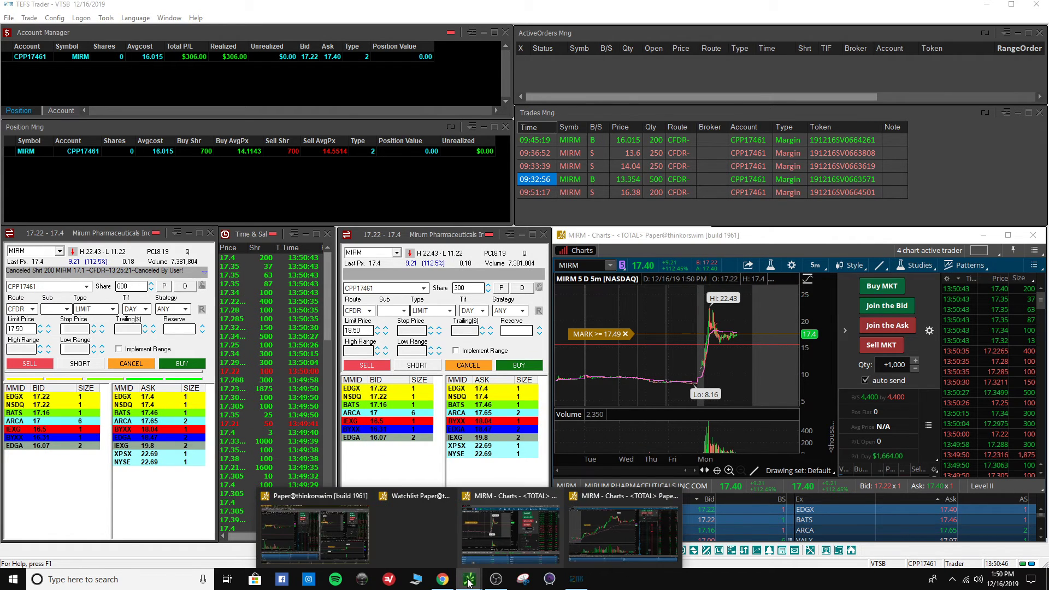
left_click(527, 534)
scroll(407, 319, "down", 5)
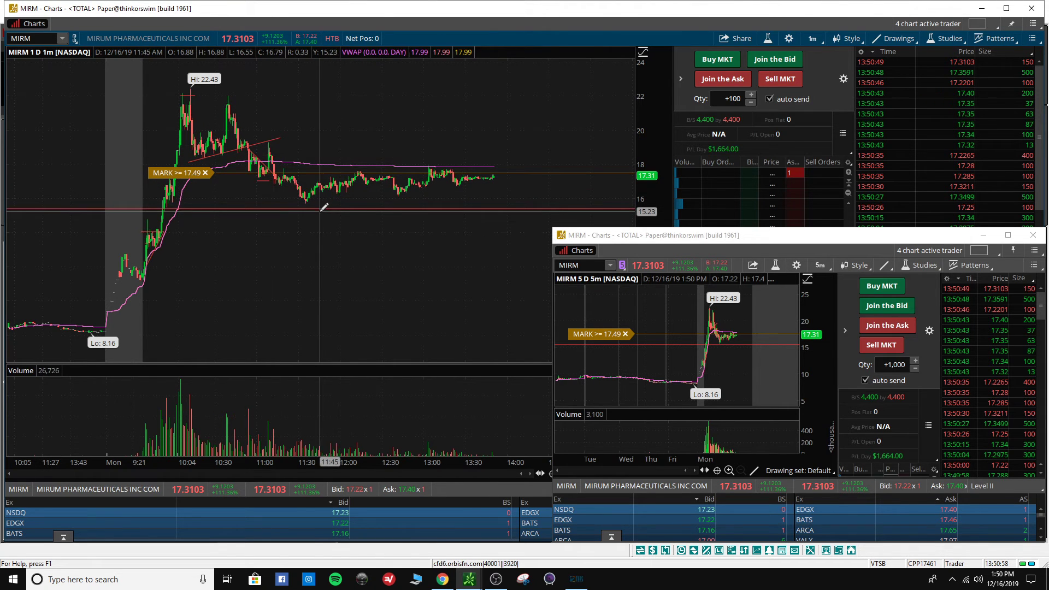
left_click_drag(323, 207, 213, 205)
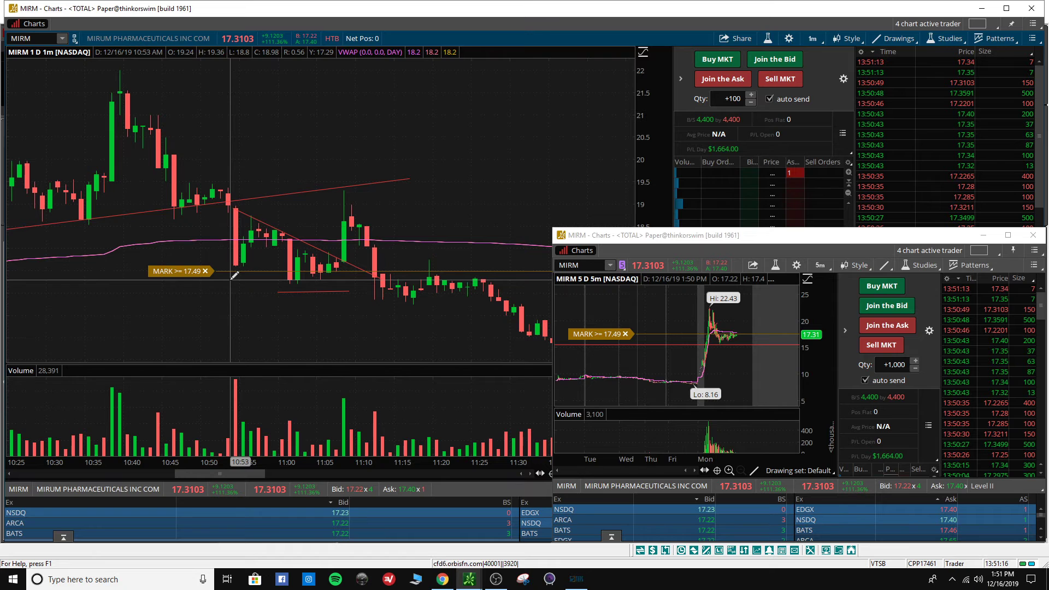
Minimize the small 5-minute chart and scroll the 1-minute chart to about 10:30–11:45.
scroll(235, 289, "down", 5)
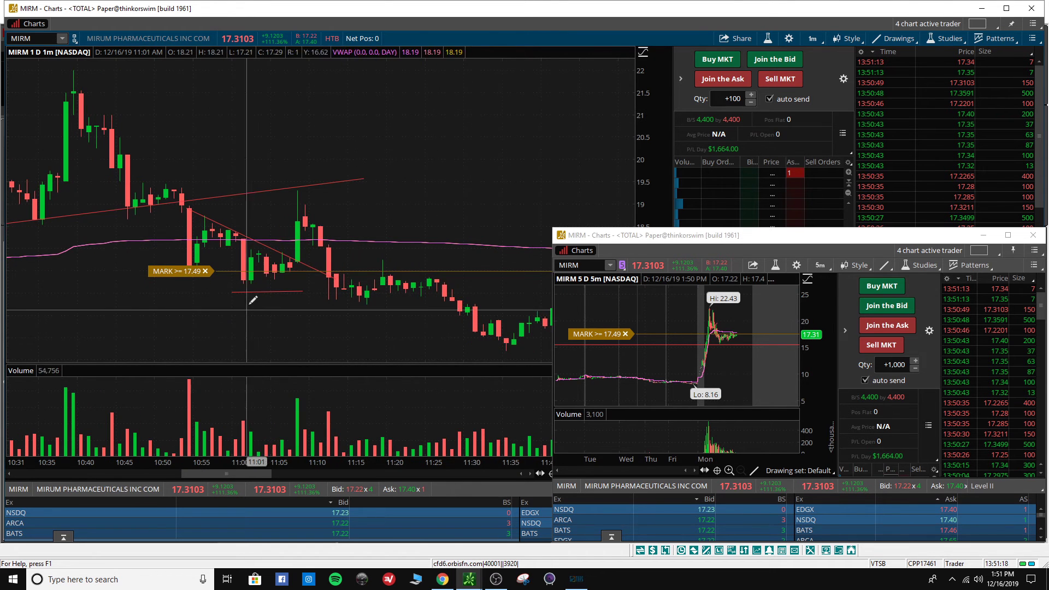
scroll(269, 327, "down", 2)
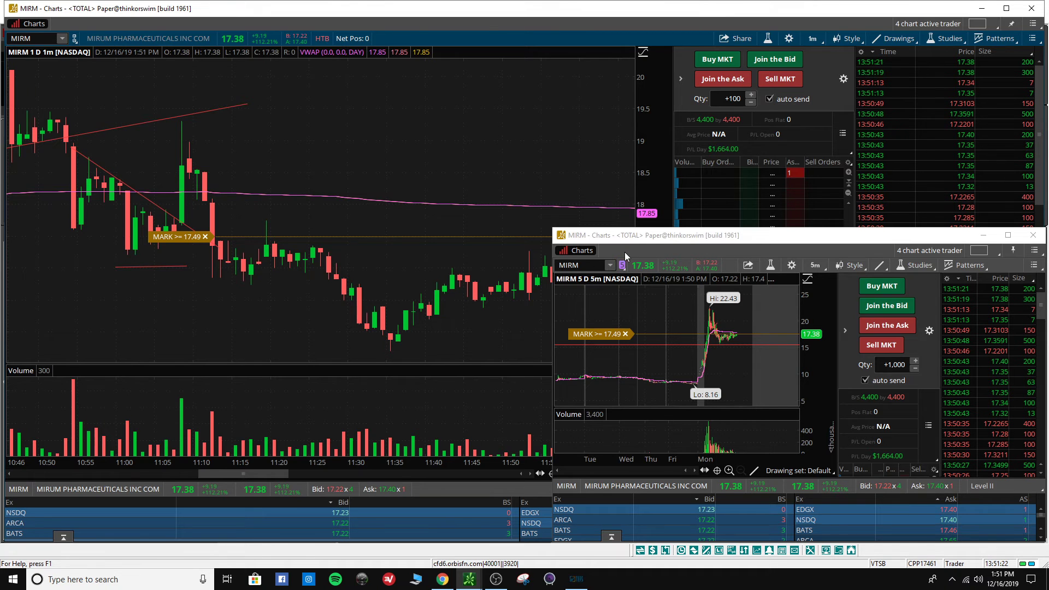
left_click(993, 237)
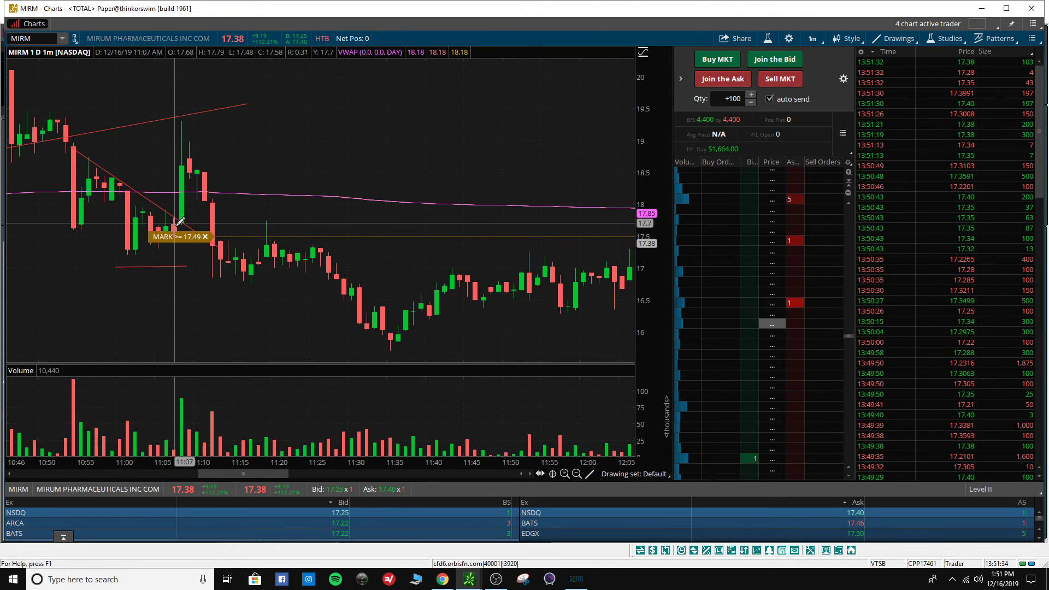
scroll(165, 262, "up", 5)
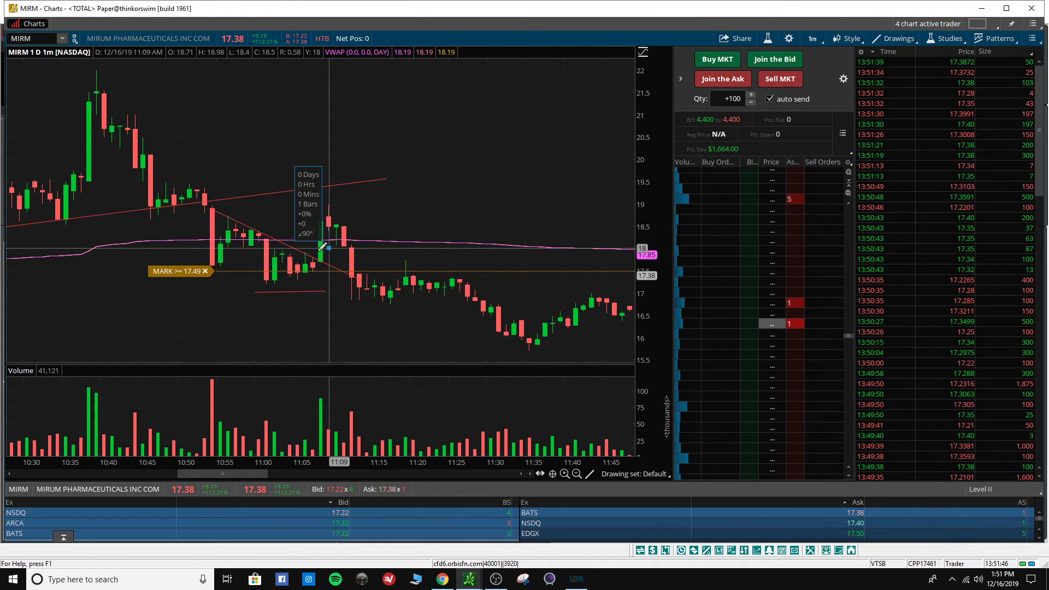
Finish the short red line, then draw another near the 11:07 candle top.
left_click(318, 248)
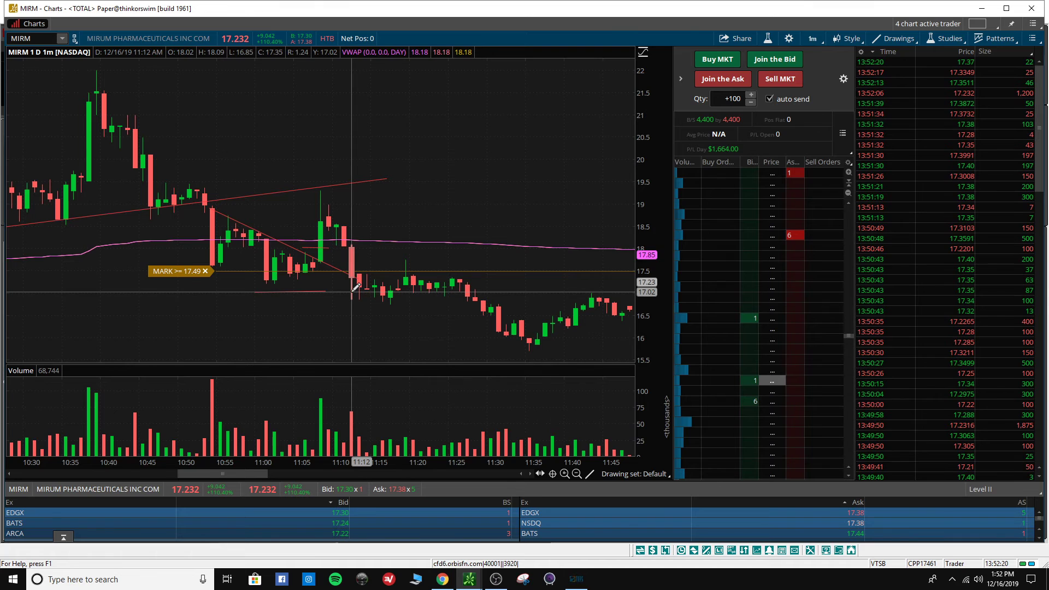
scroll(355, 286, "down", 3)
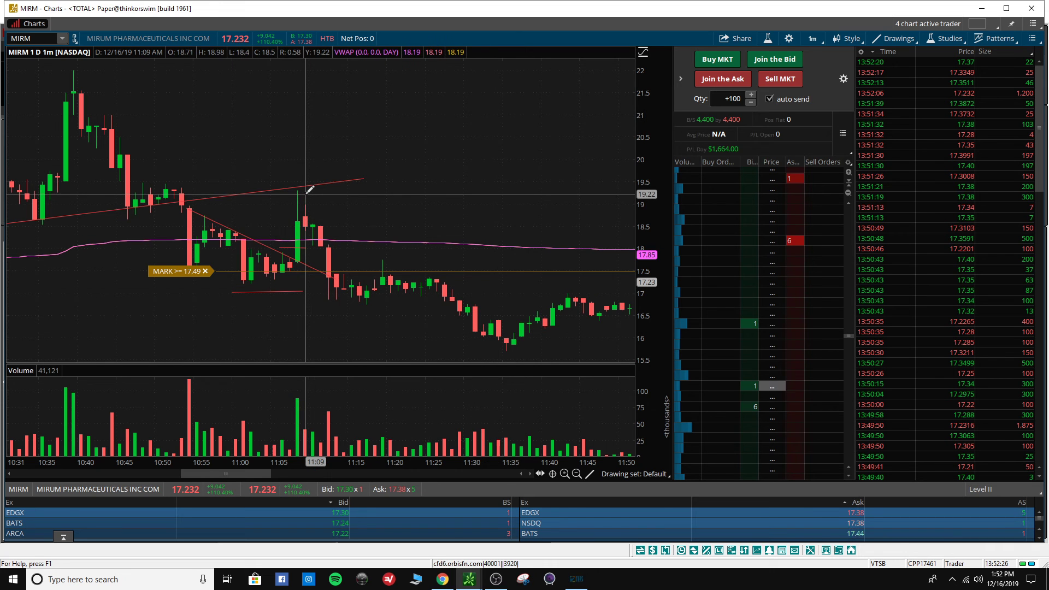
left_click_drag(307, 198, 290, 198)
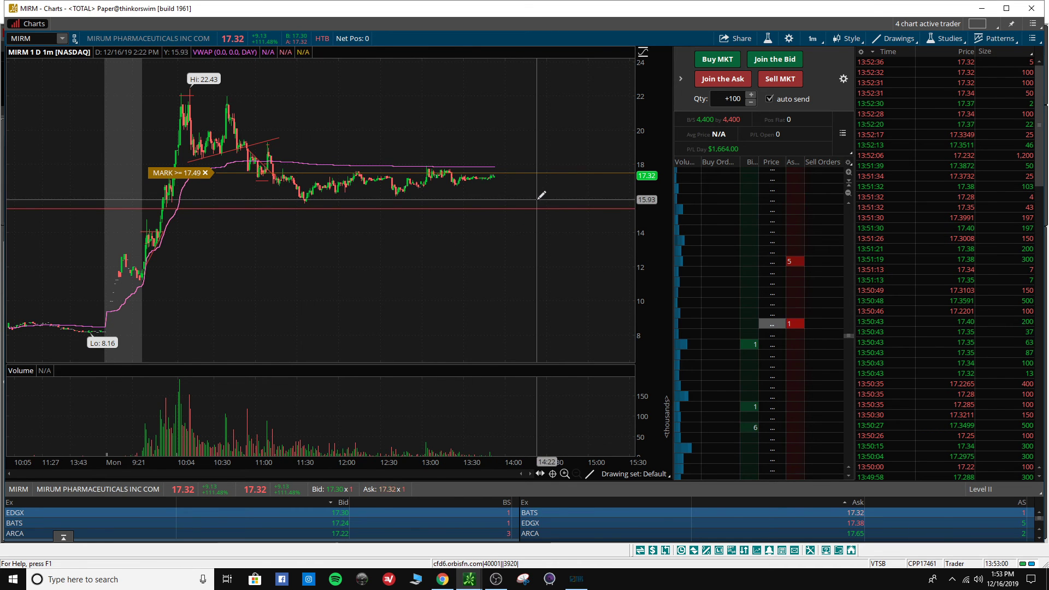
Zoom the MIRM 1-minute chart to about 12:30–14:21, showing price at 17.32 below the 17.49 alert.
left_click_drag(541, 196, 438, 197)
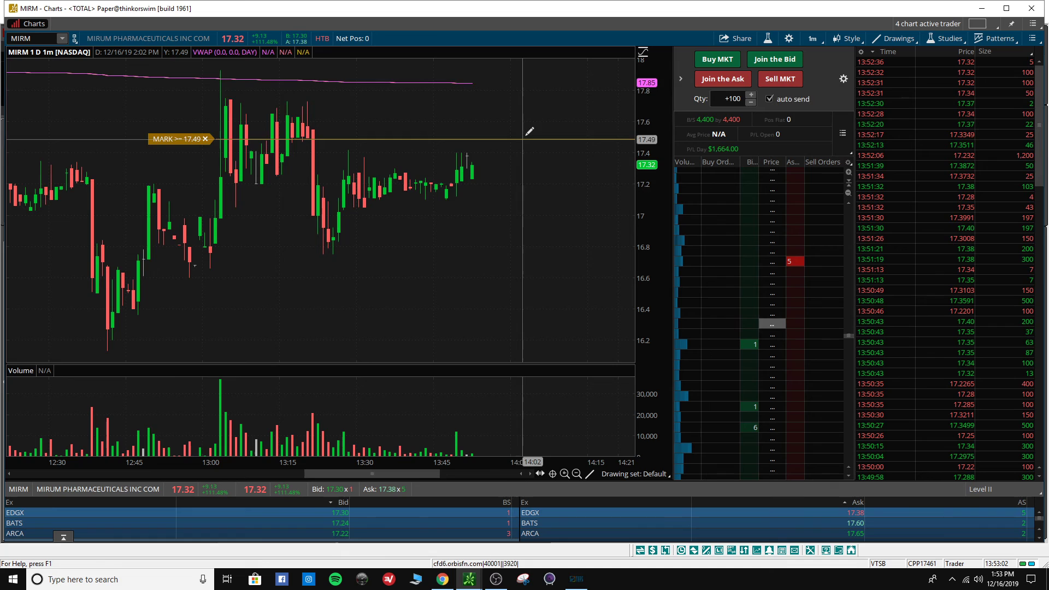